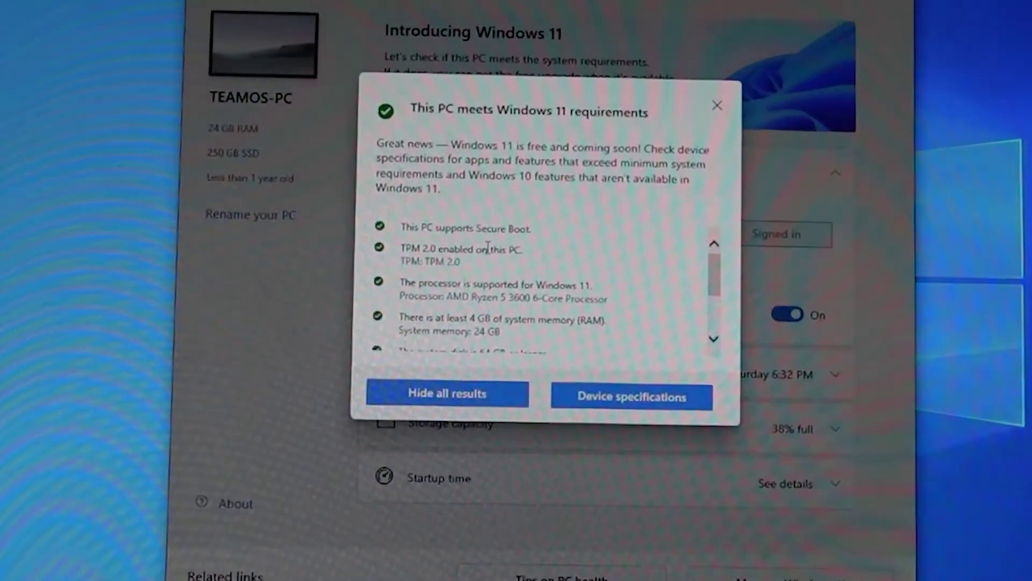
scroll(488, 253, up, 1)
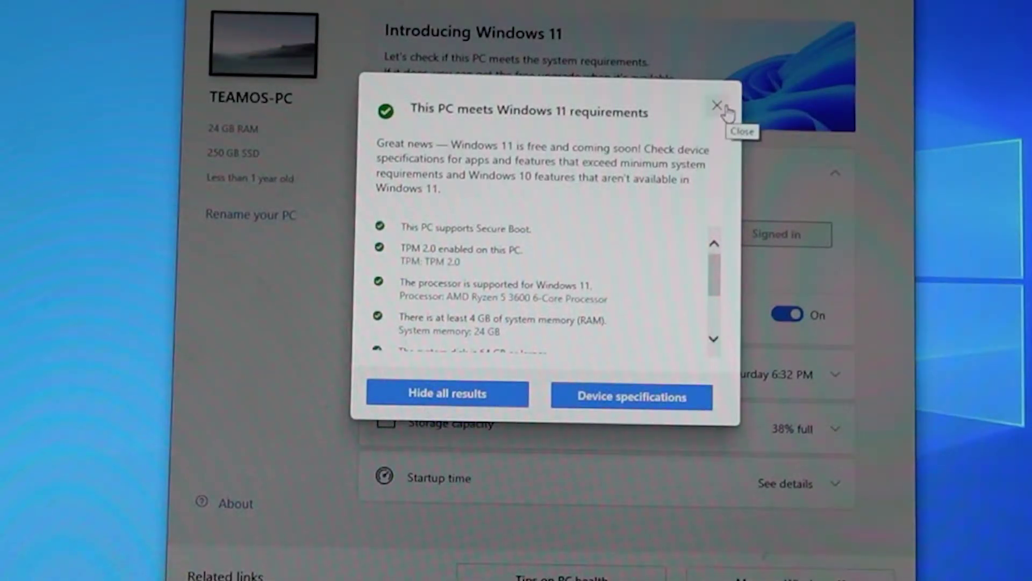
- Dismiss the PC Health Check result confirming this PC meets Windows 11 requirements
key(Escape)
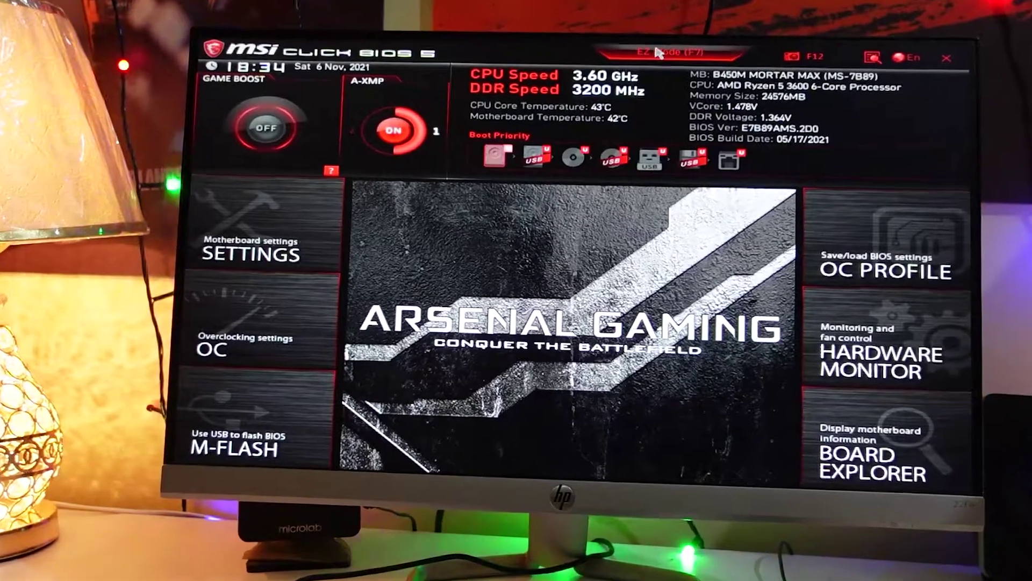
- In Advanced mode, navigate to Settings > Advanced > Windows OS Configuration
click(679, 57)
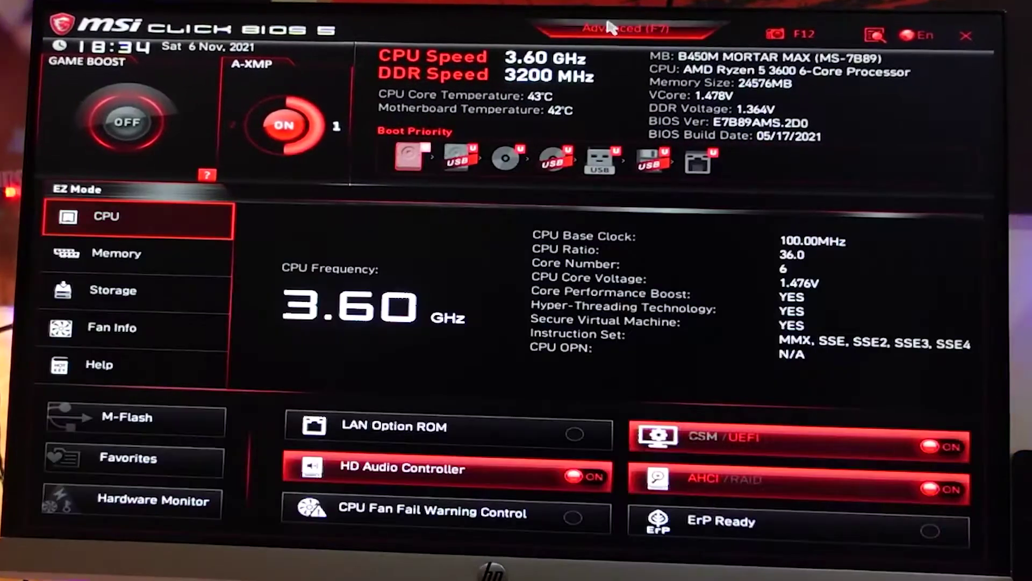
click(609, 32)
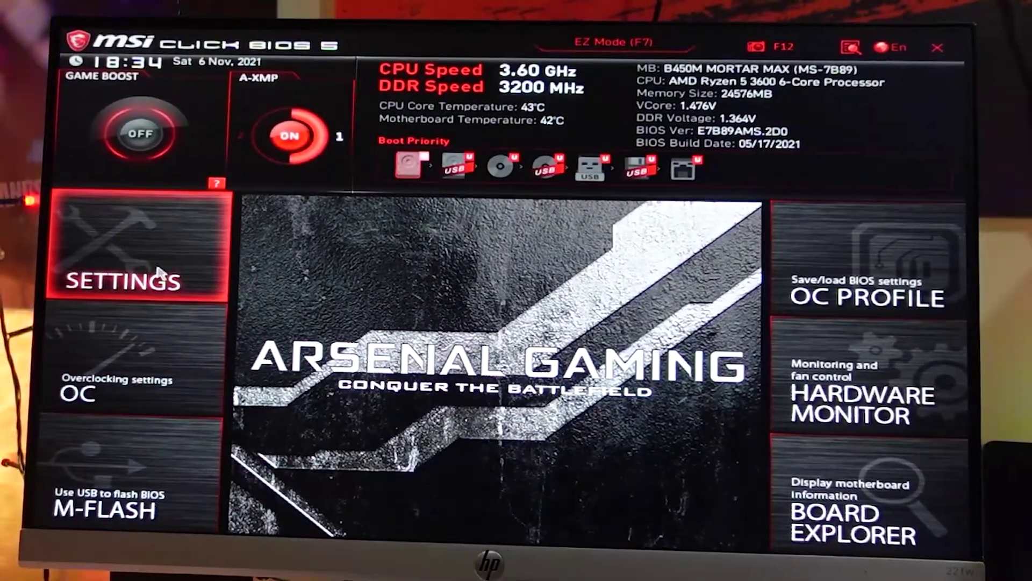
click(153, 270)
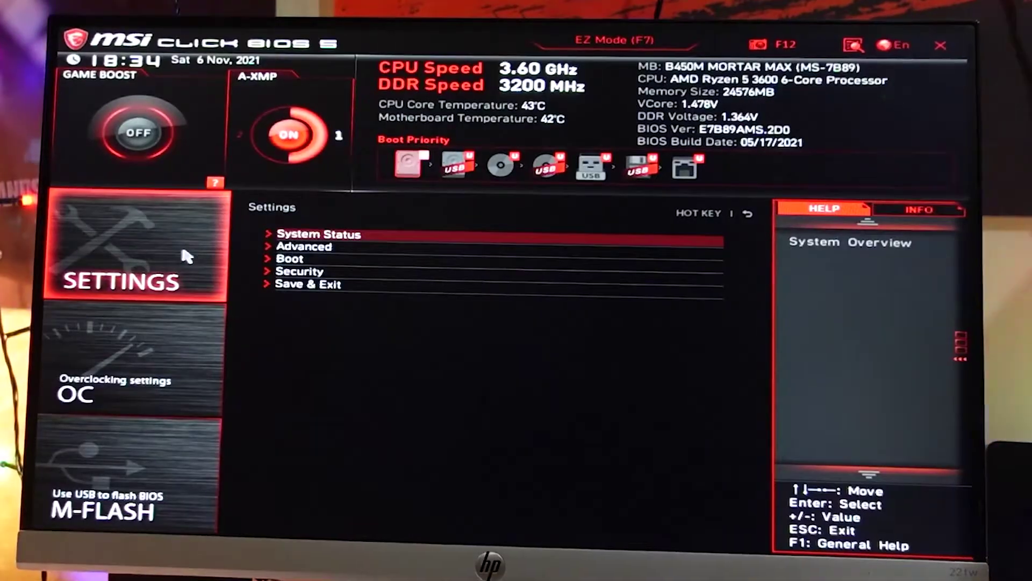
click(299, 242)
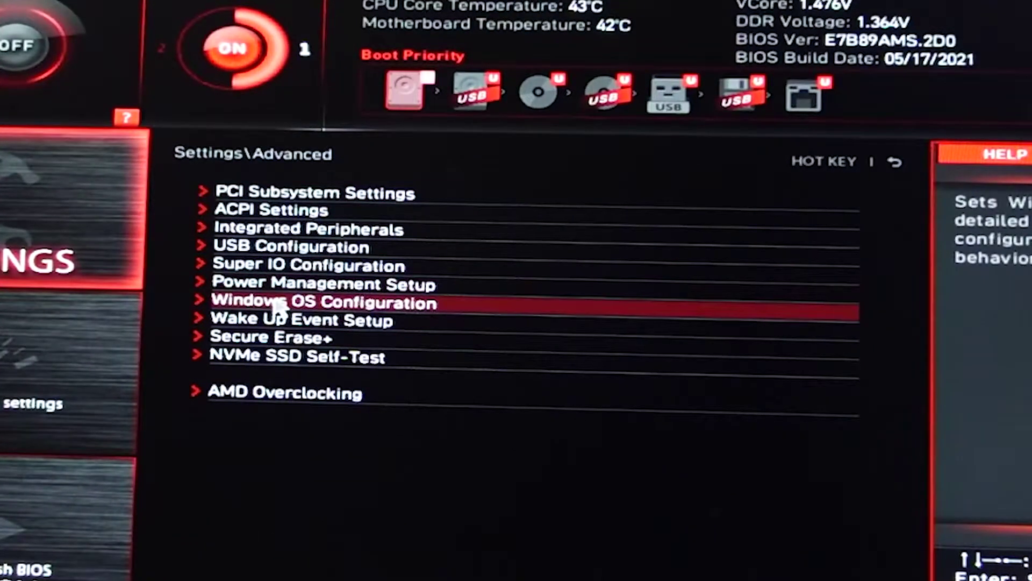
click(278, 305)
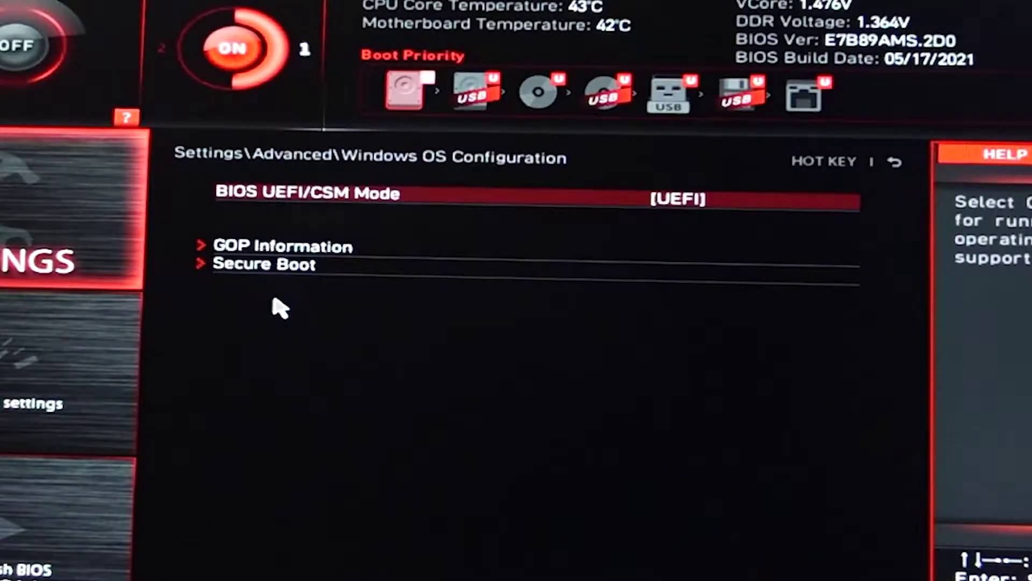
- Change the BIOS UEFI/CSM Mode value from UEFI to CSM
click(688, 203)
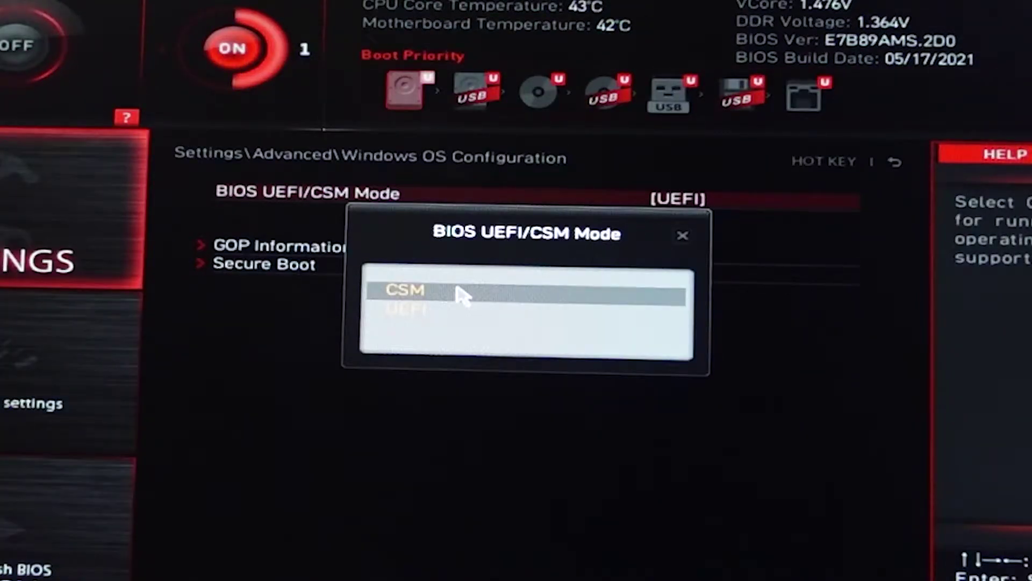
click(461, 292)
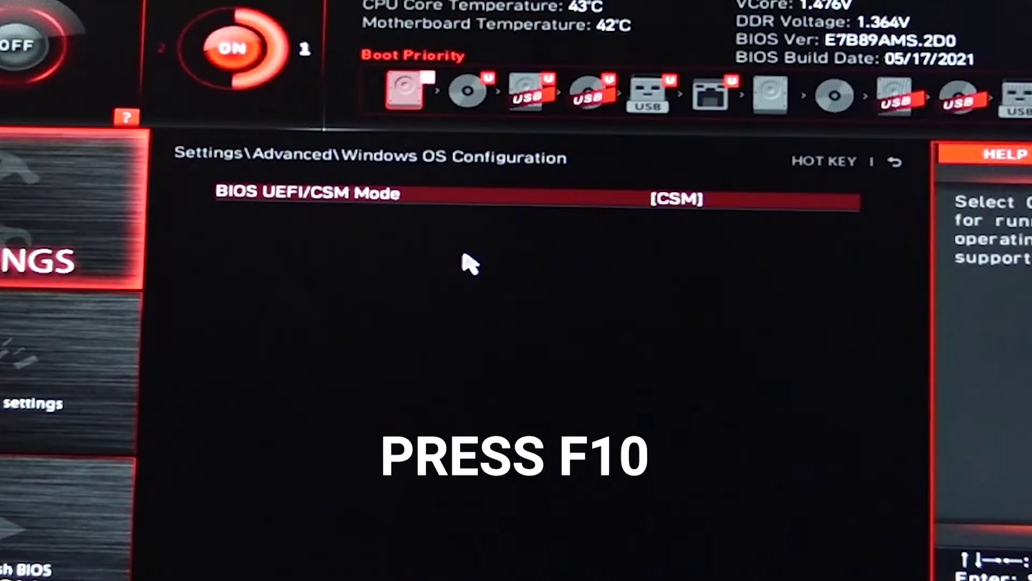
- Save the BIOS changes, restart, and re-enter Click BIOS 5 with Delete during startup
key(F10)
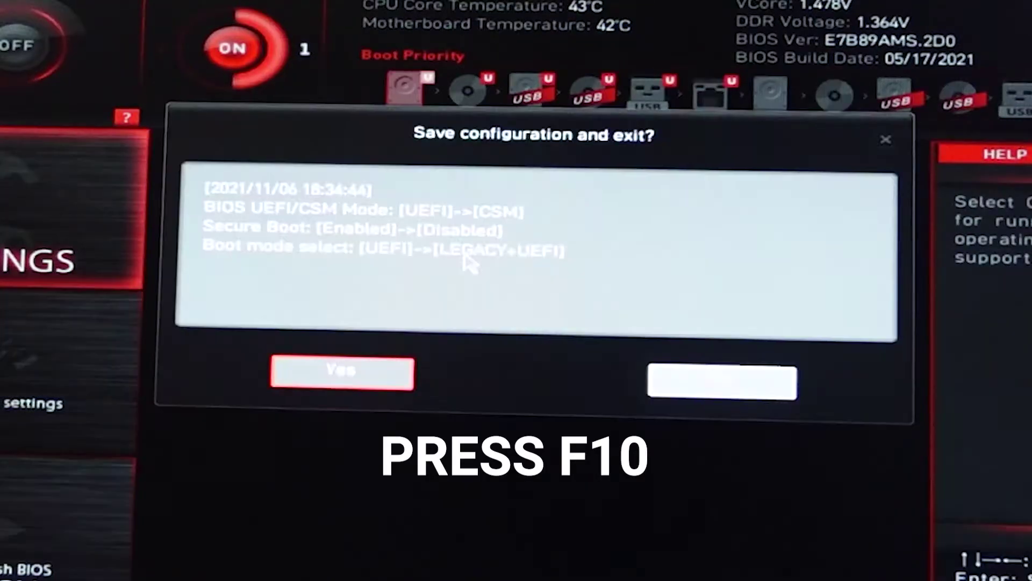
click(345, 379)
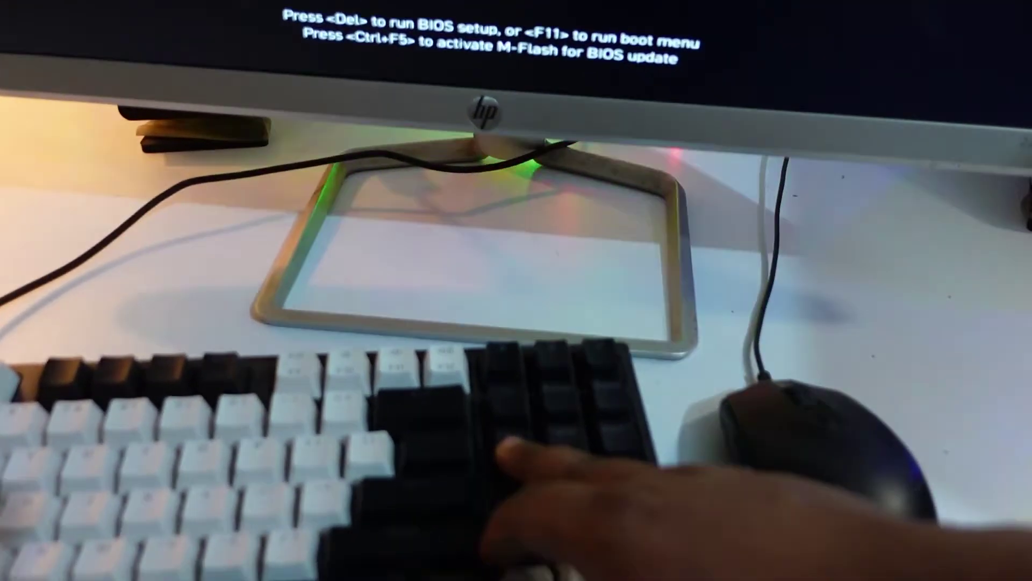
key(Delete)
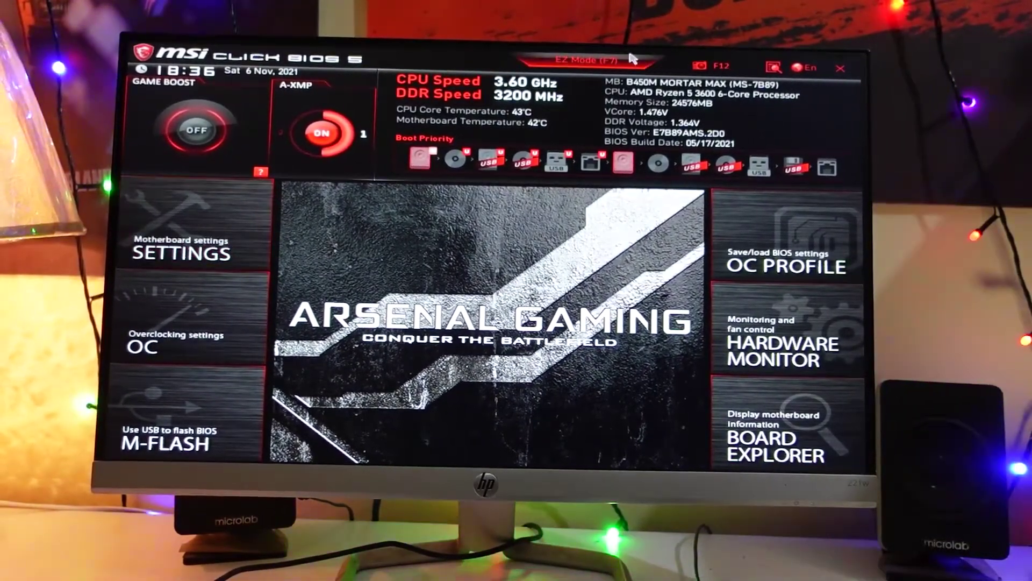
- Confirm Settings > Boot shows Boot mode select as LEGACY+UEFI, then return to Settings
click(121, 249)
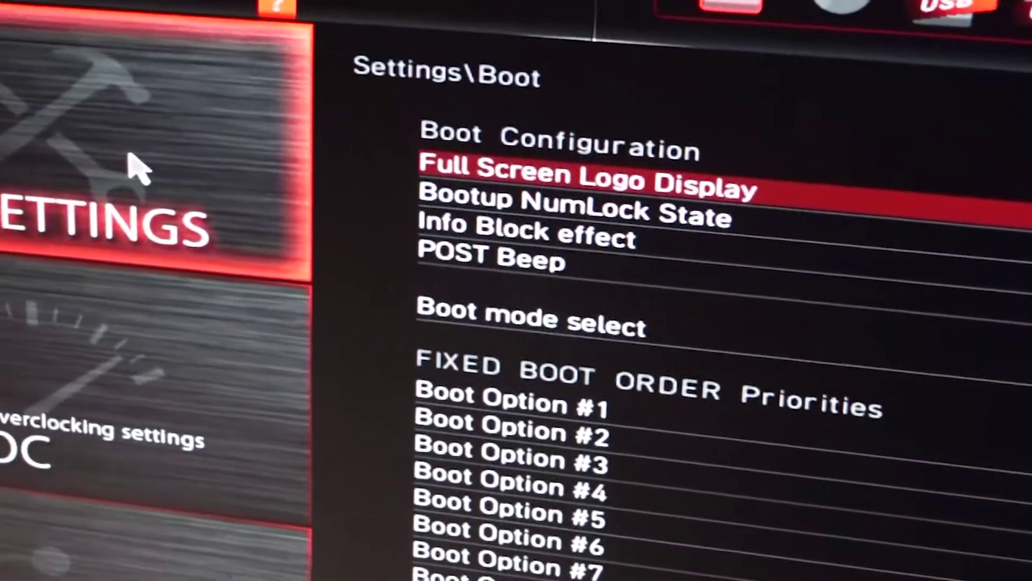
key(Escape)
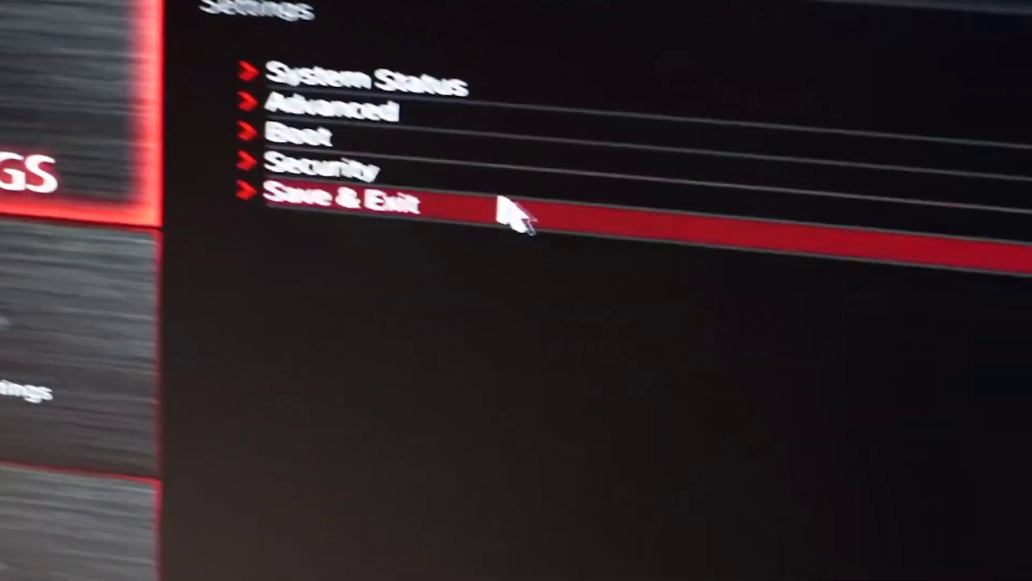